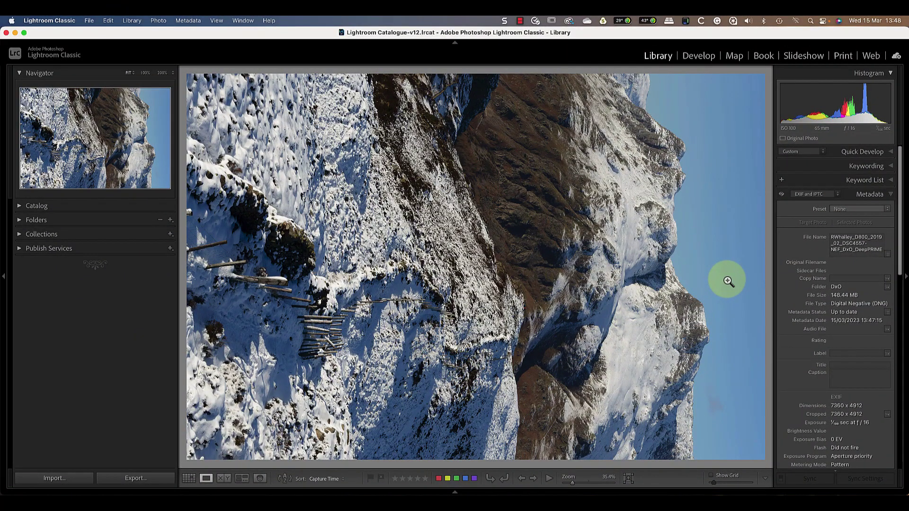
Rotate the sideways snowy mountain photo right using the Library toolbar arrow
left_click(490, 480)
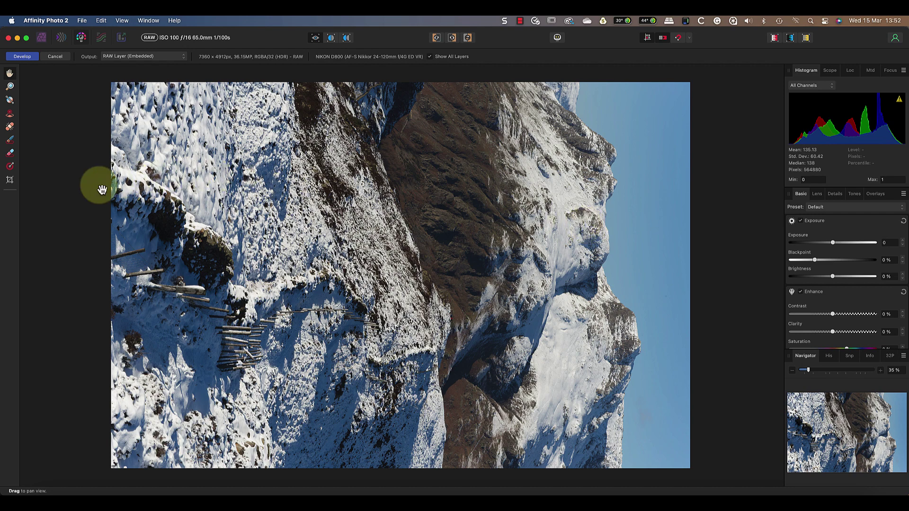
left_click(11, 180)
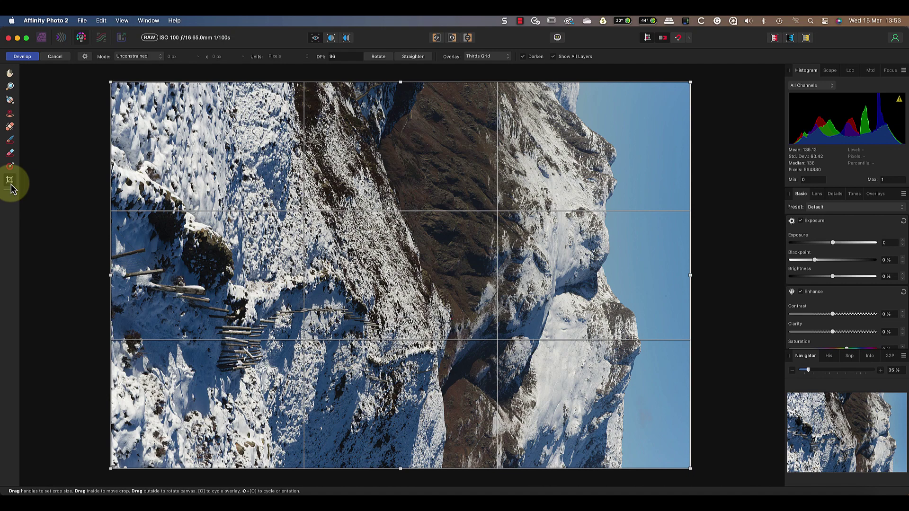
left_click(379, 58)
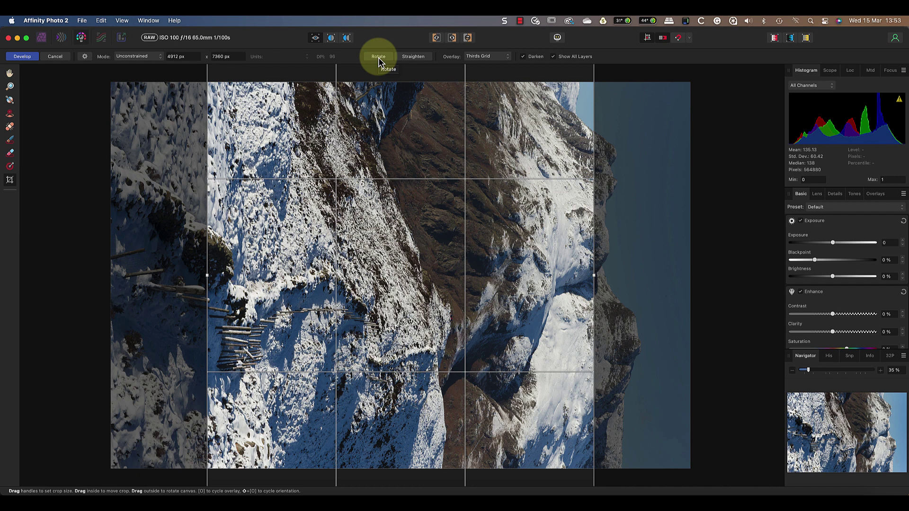
left_click(379, 58)
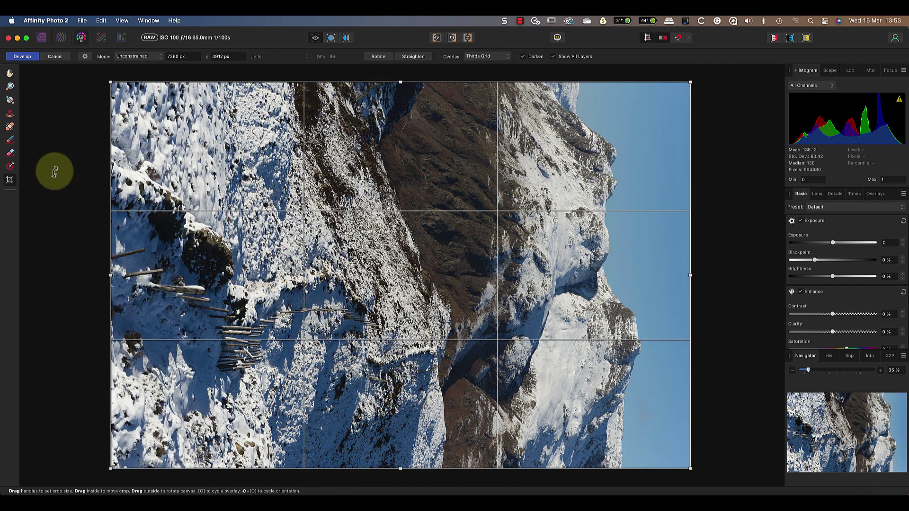
Leave Crop, browse the Lens, Details, Overlays and Basic develop tabs, then open View
left_click(10, 73)
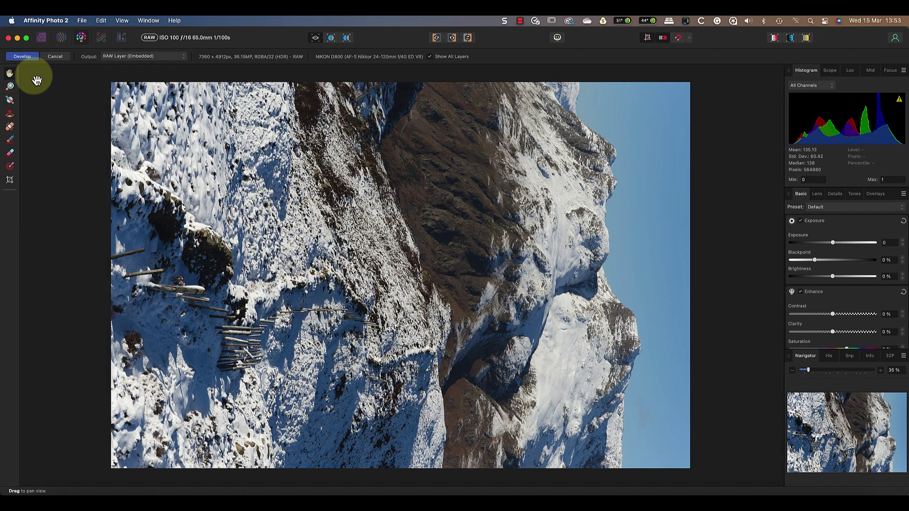
left_click(817, 193)
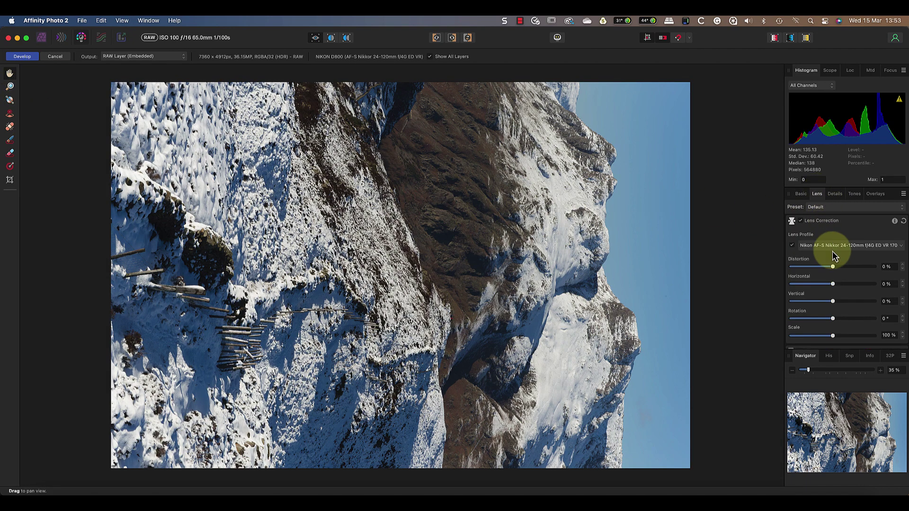
scroll(833, 250, "down", 3)
left_click(834, 194)
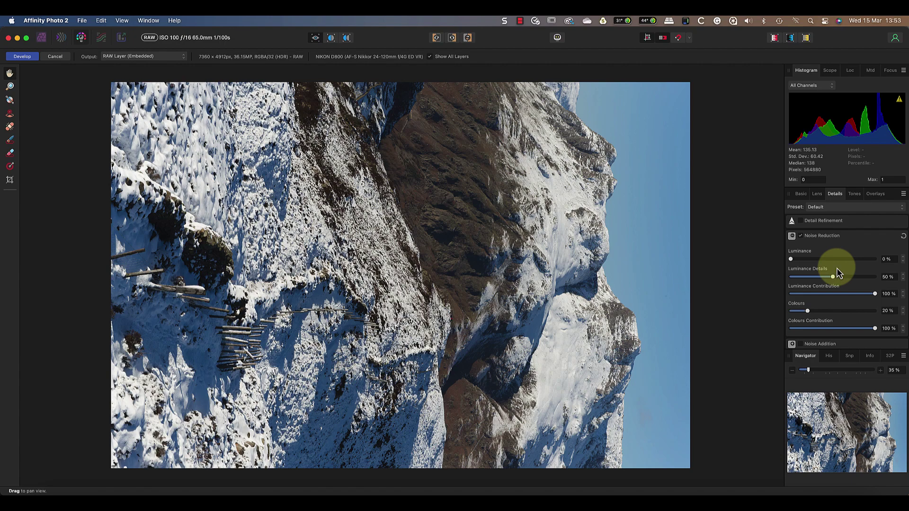
scroll(836, 268, "down", 3)
left_click(874, 193)
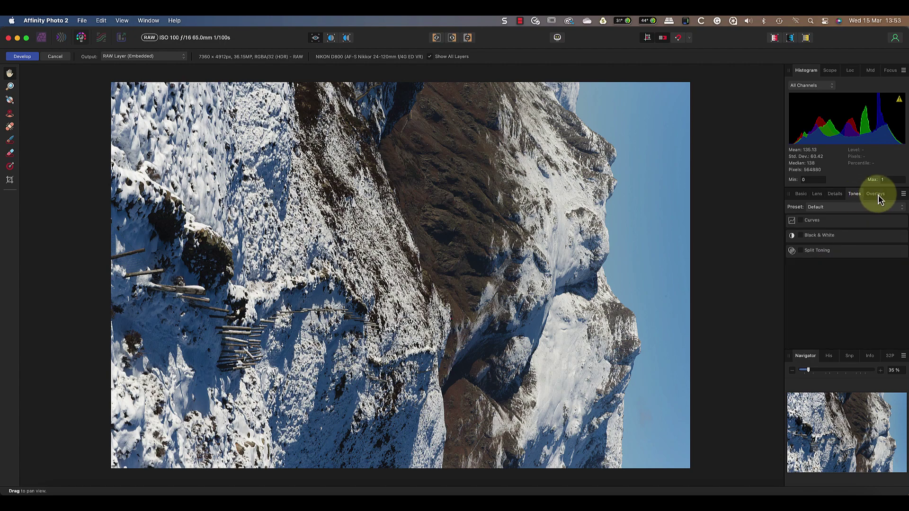
left_click(800, 193)
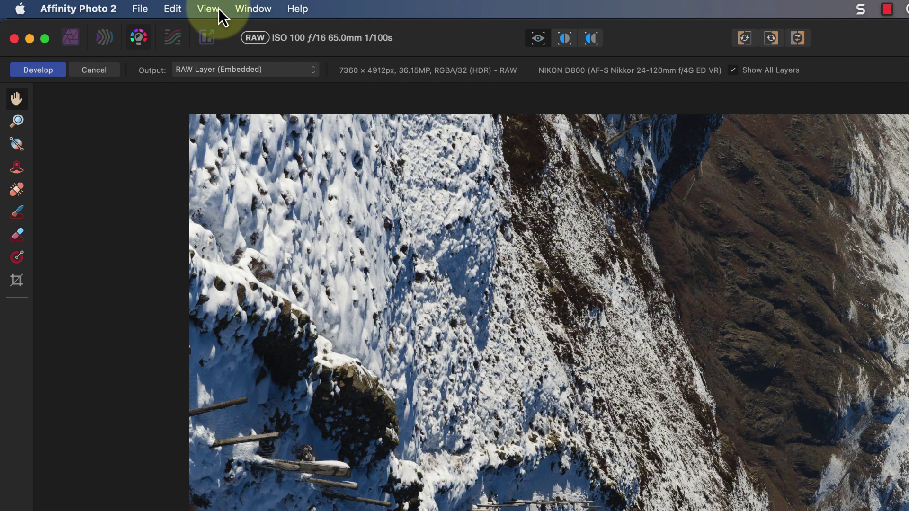
left_click(177, 13)
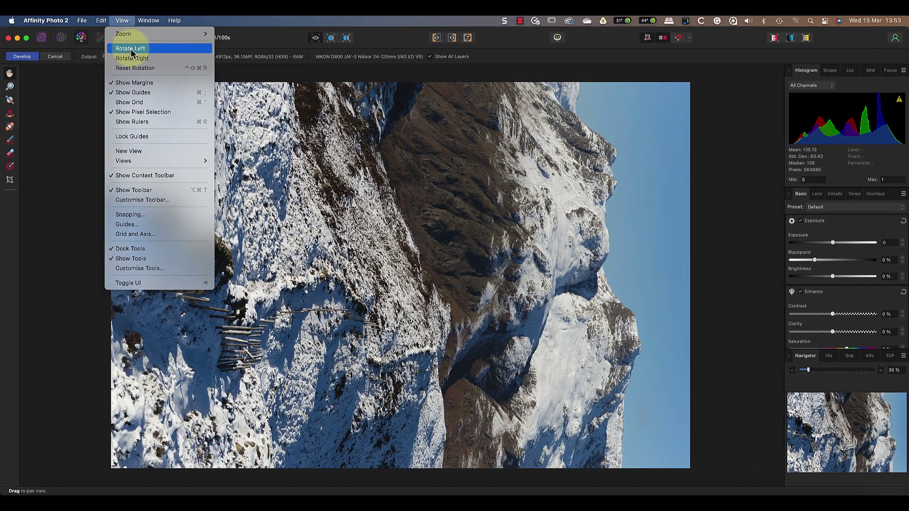
left_click(131, 55)
left_click(122, 20)
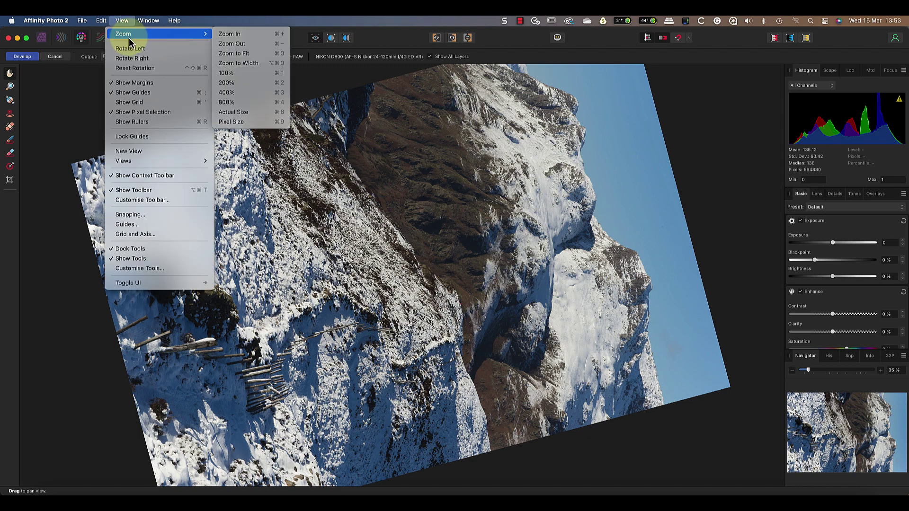
left_click(130, 49)
left_click(123, 20)
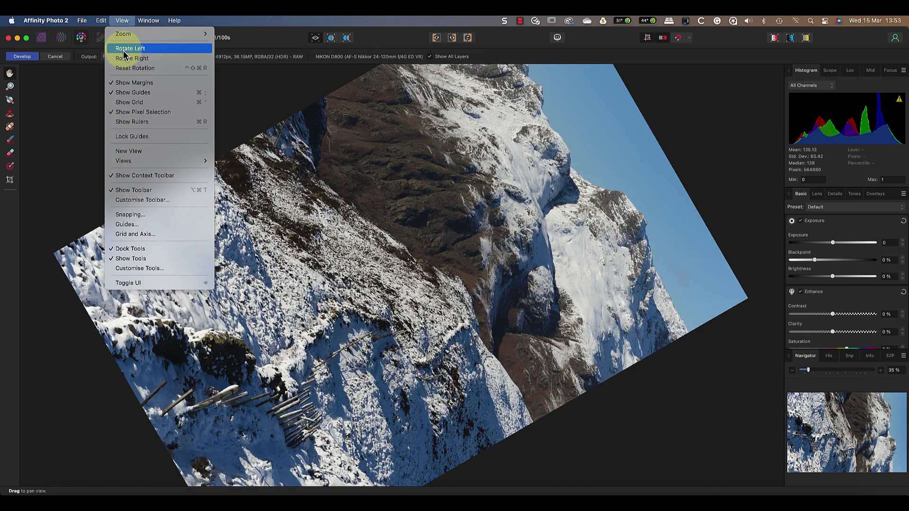
left_click(129, 48)
left_click(122, 19)
left_click(130, 48)
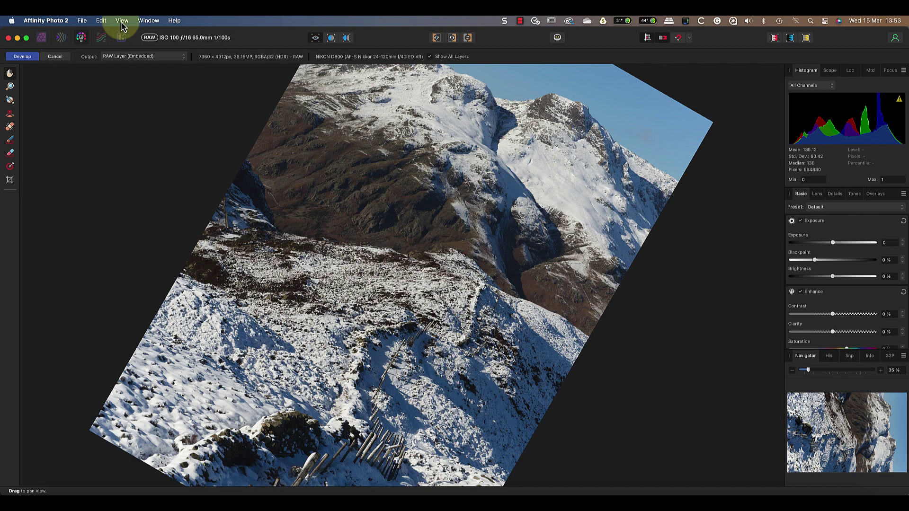
left_click(122, 20)
left_click(128, 48)
left_click(122, 20)
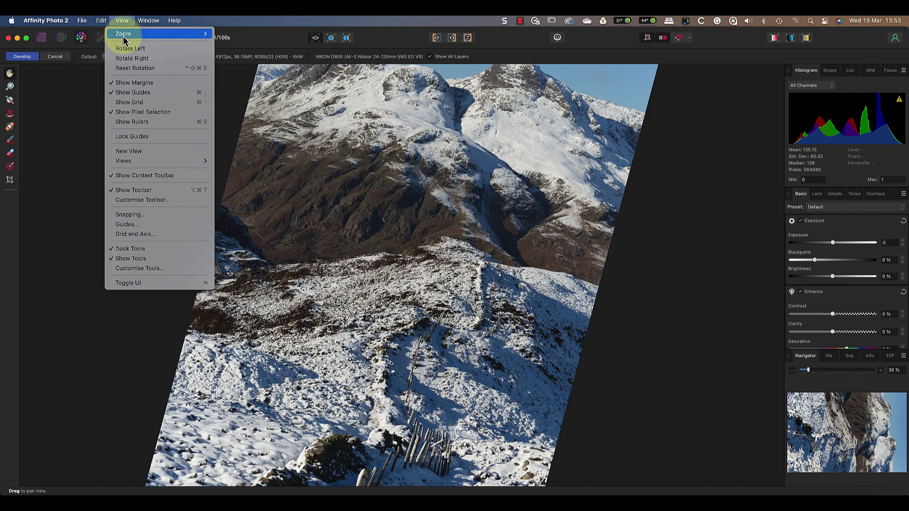
left_click(125, 50)
left_click(123, 20)
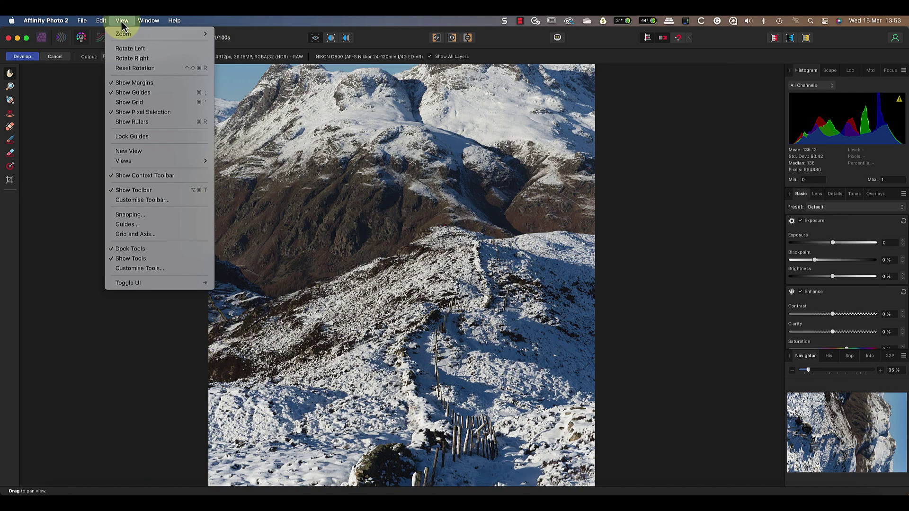
left_click(135, 67)
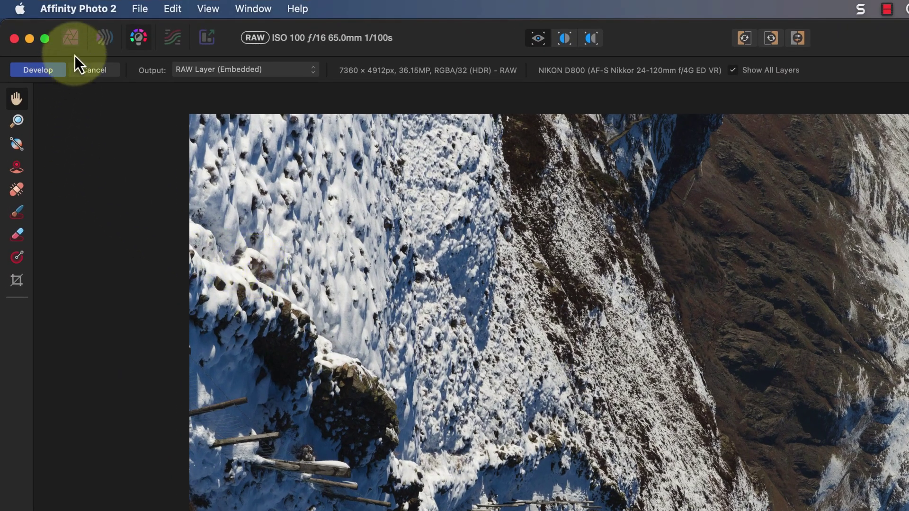
Show the Shortcuts preferences for the Develop persona's View commands
left_click(82, 8)
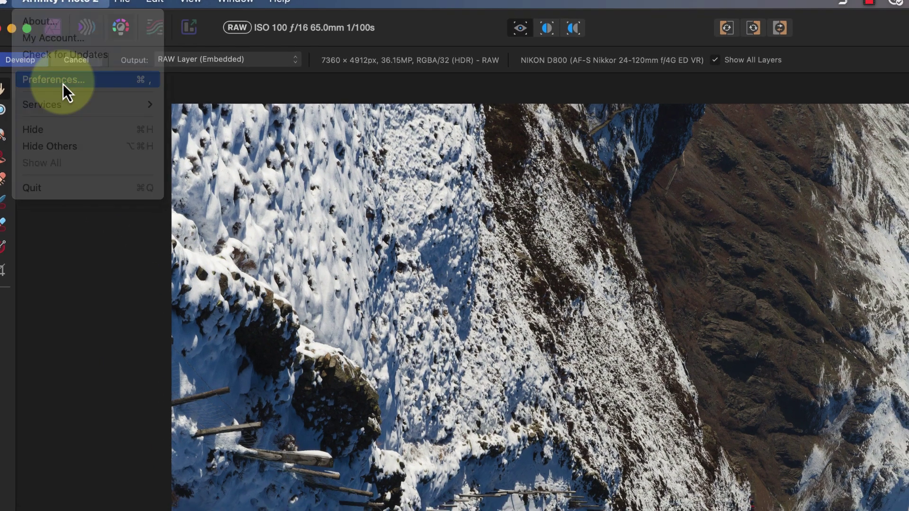
left_click(82, 92)
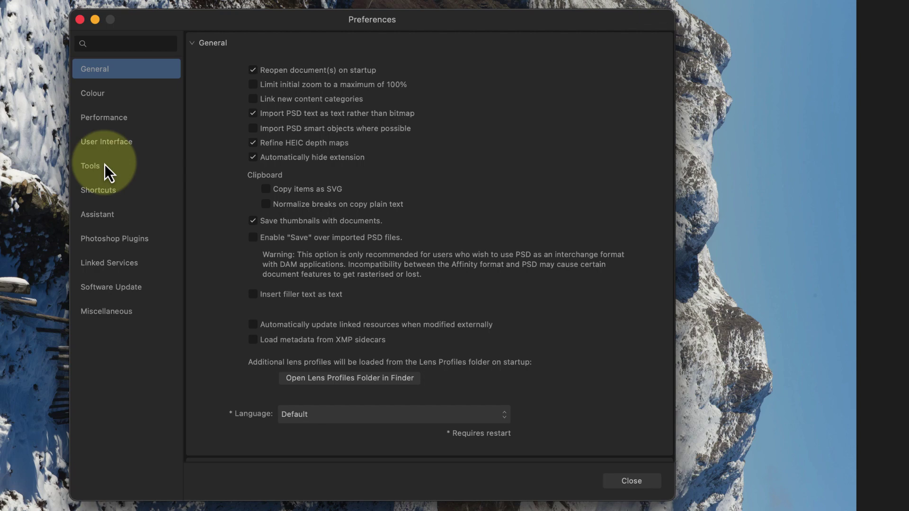
left_click(105, 193)
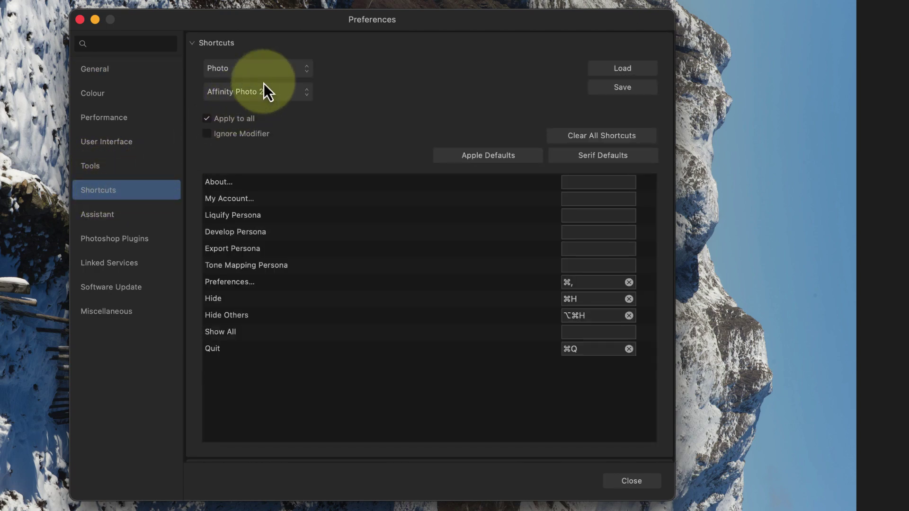
left_click(295, 70)
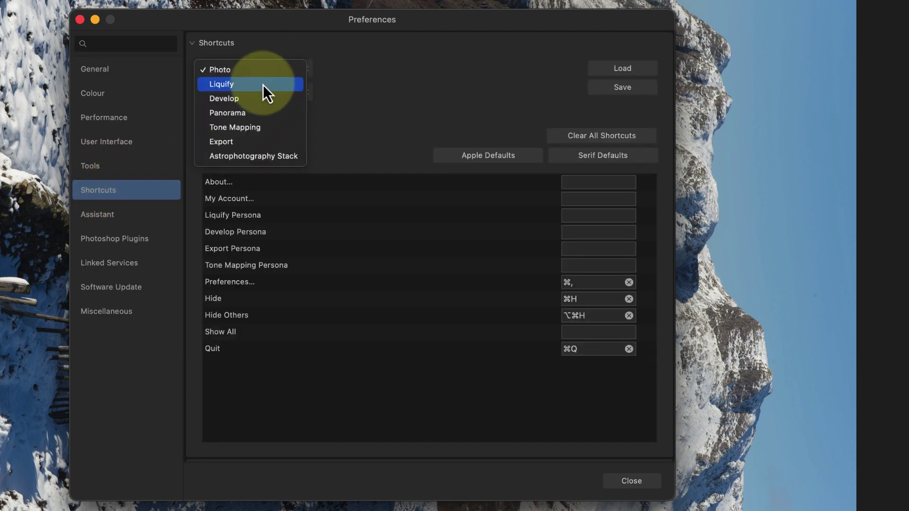
left_click(234, 104)
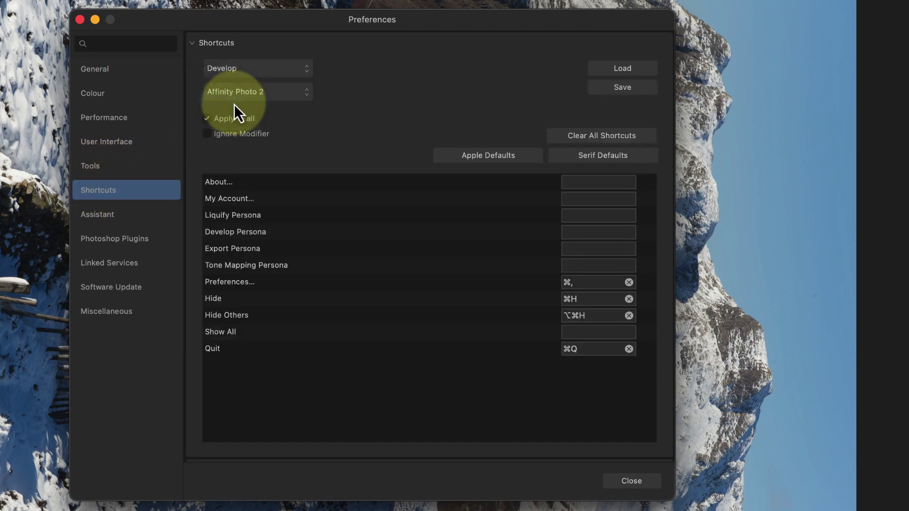
left_click(290, 94)
left_click(233, 137)
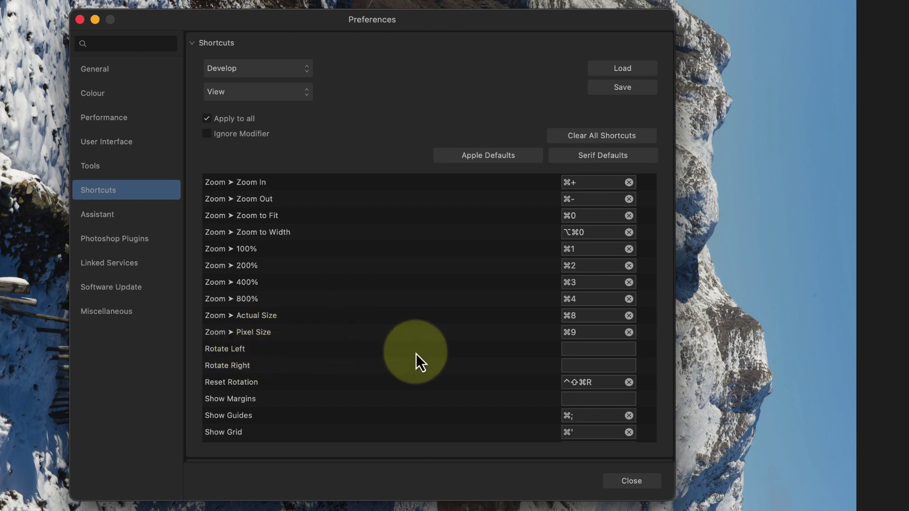
Assign ⌘← to Rotate Left and ⌘→ to Rotate Right, then close preferences
left_click(581, 350)
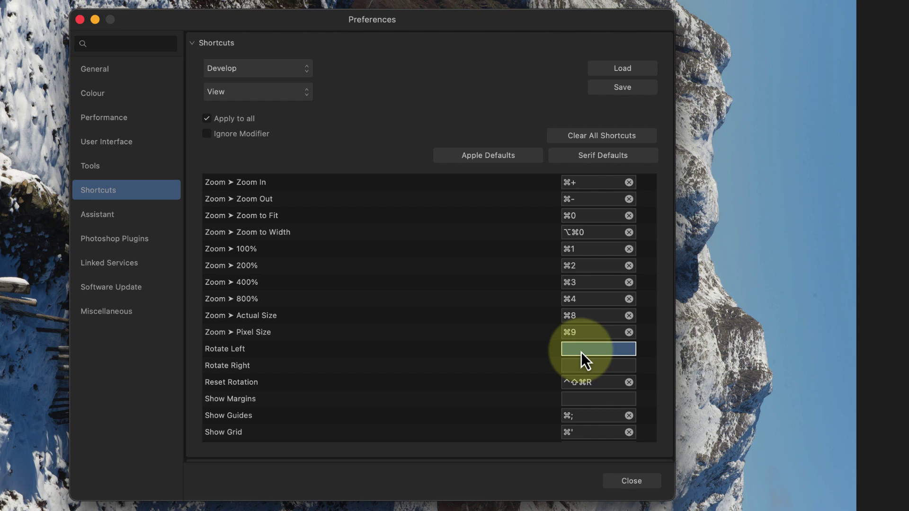
key("super+Left")
left_click(573, 368)
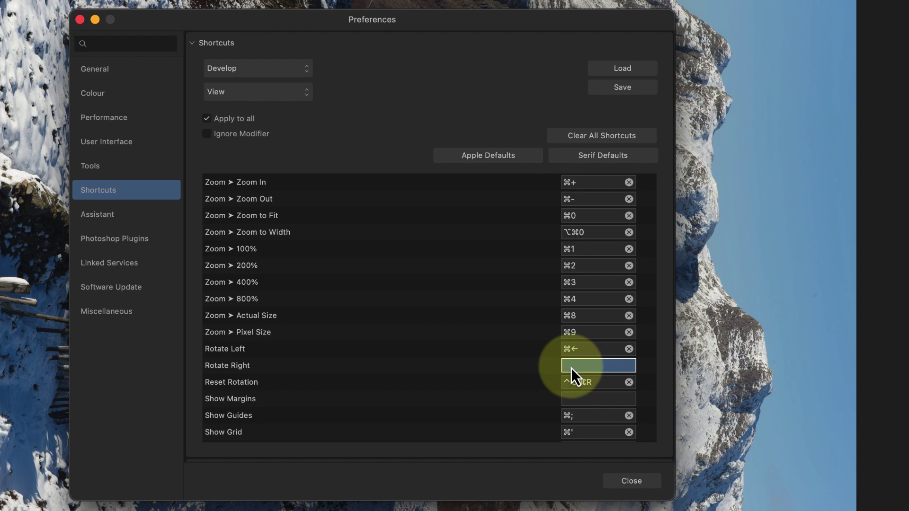
key("super+Right")
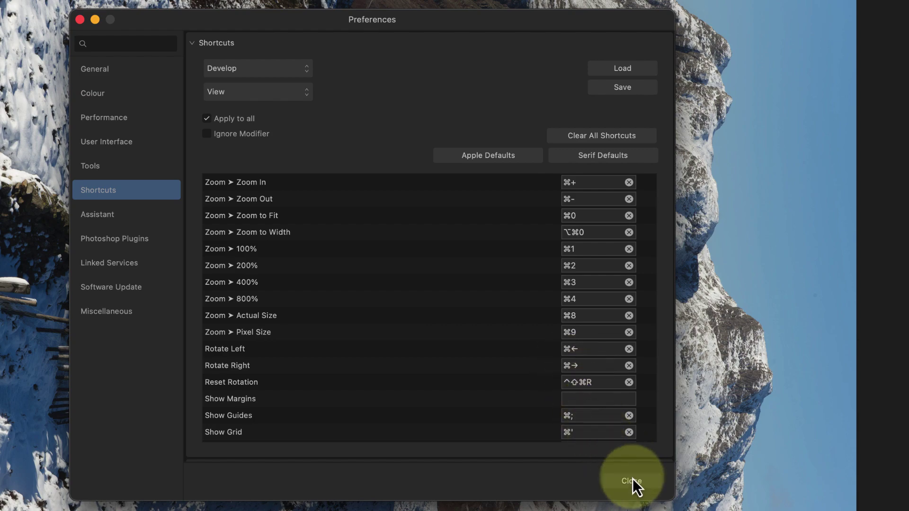
left_click(633, 482)
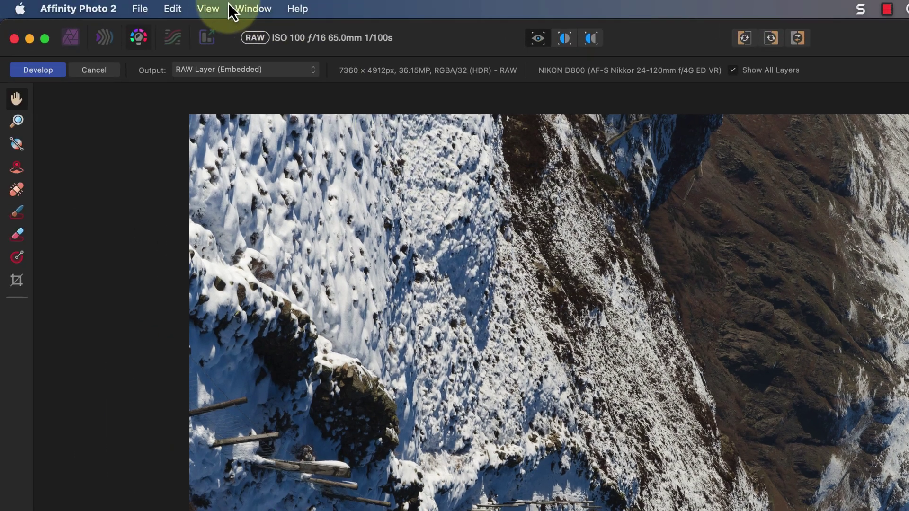
left_click(212, 11)
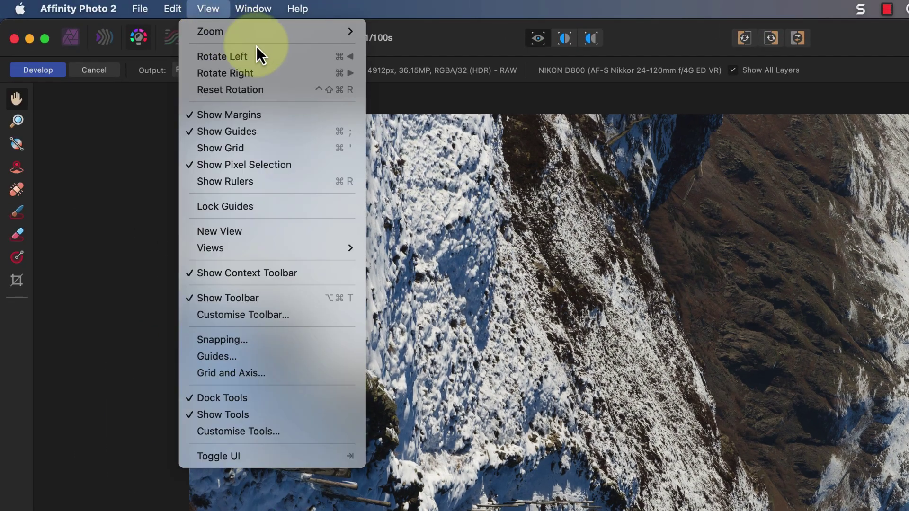
left_click(461, 33)
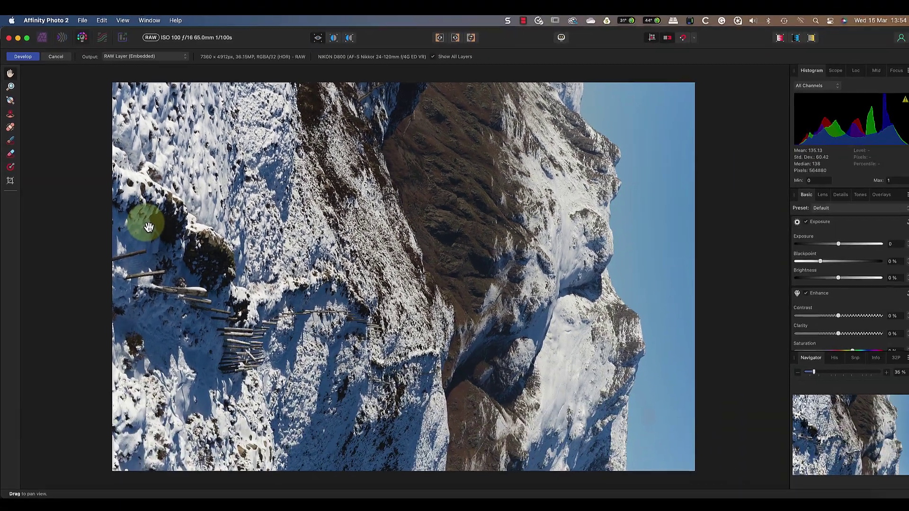
key("super+Left")
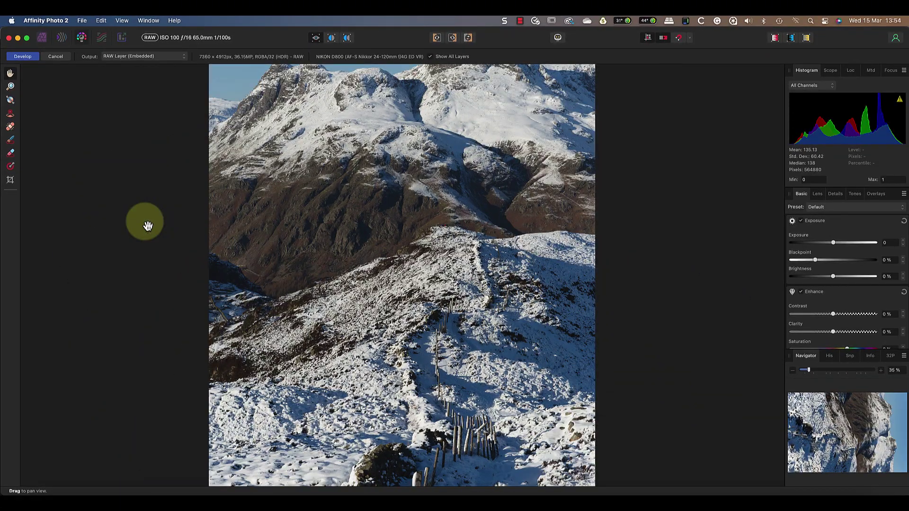
left_click(122, 21)
left_click(135, 67)
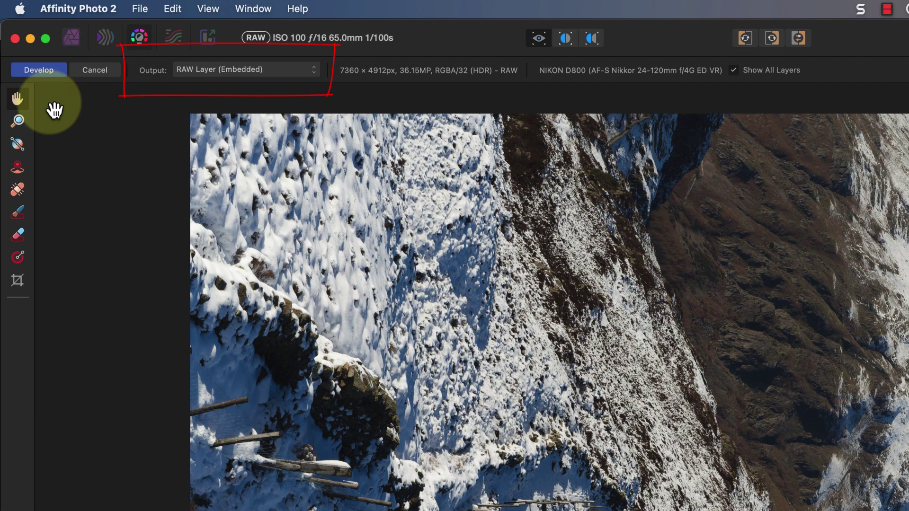
Keep RAW Layer (Embedded) as the output type in the Output dropdown
left_click(315, 74)
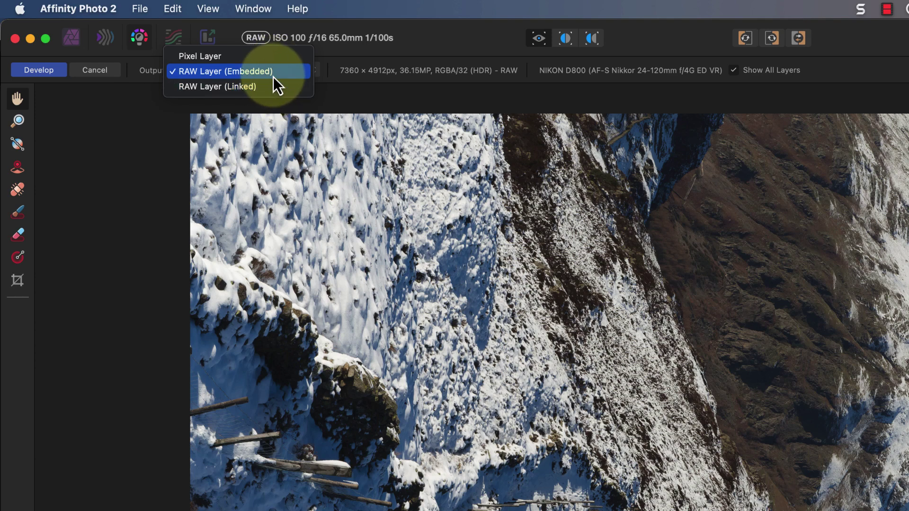
left_click(273, 75)
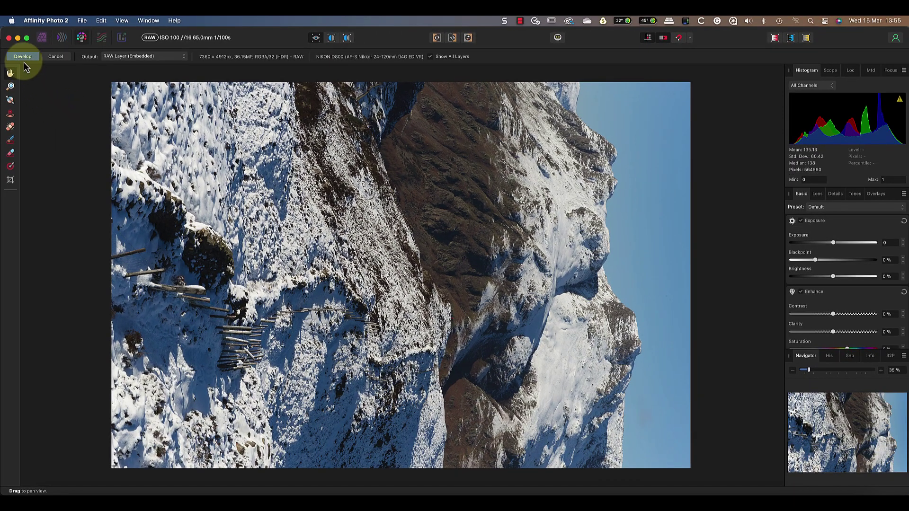
Develop into the Photo persona and apply Document > Rotate 90° Anticlockwise
left_click(23, 57)
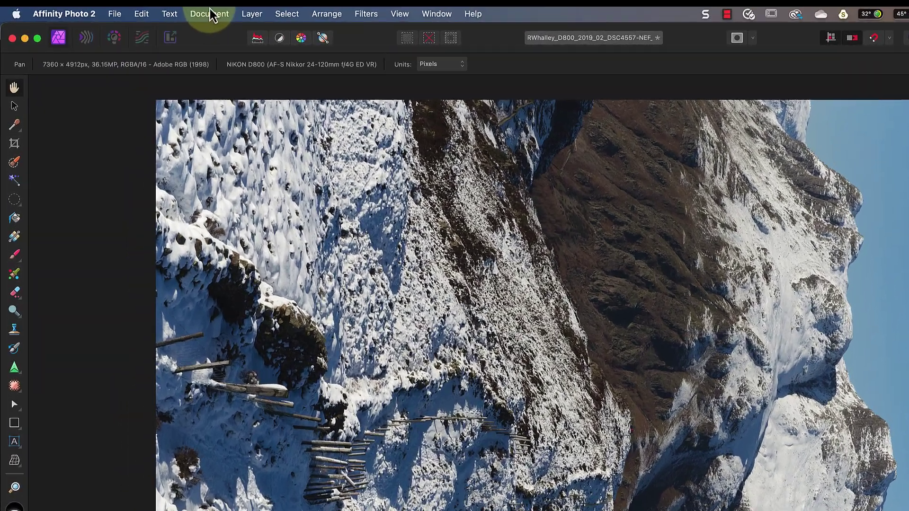
left_click(149, 21)
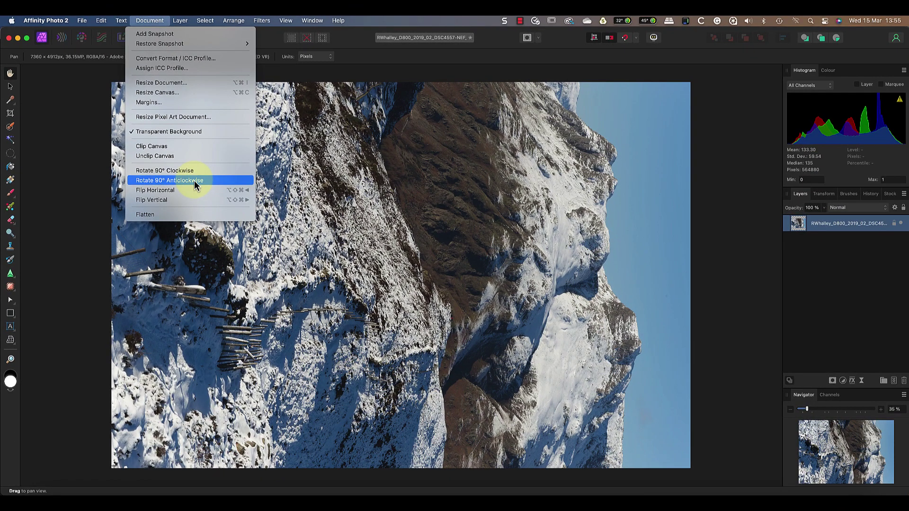
left_click(192, 183)
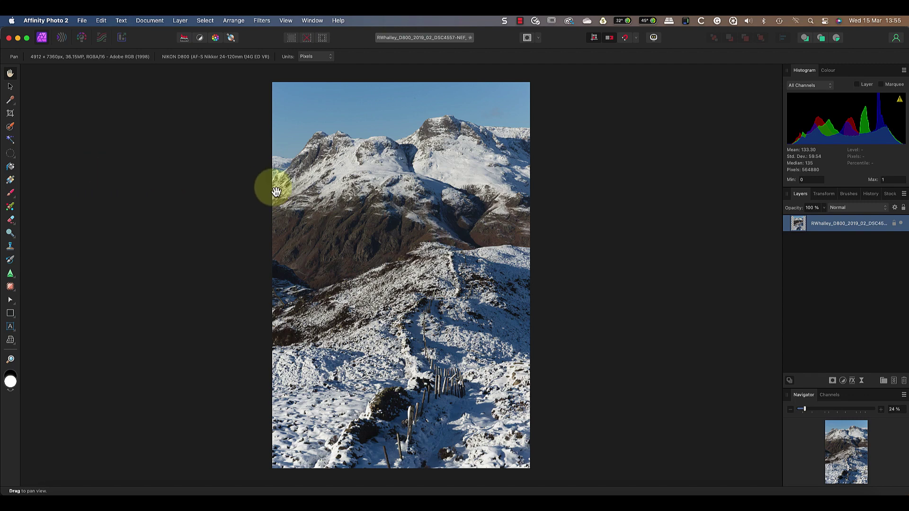
Select the RAW layer, switch to Develop with ⌘3, and raise Exposure to about 0.3
left_click(797, 227)
key("super+3")
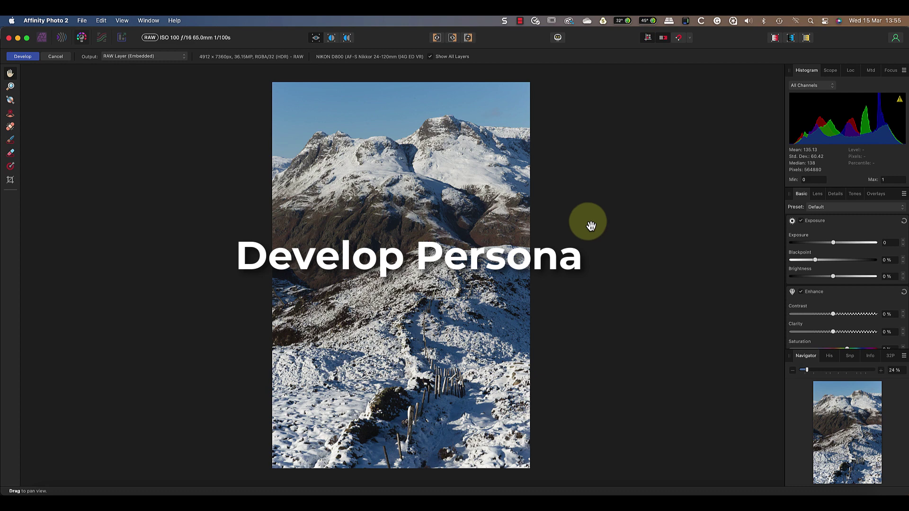
mouse_move(834, 244)
left_mouse_down()
mouse_move(840, 246)
mouse_move(816, 260)
left_mouse_up()
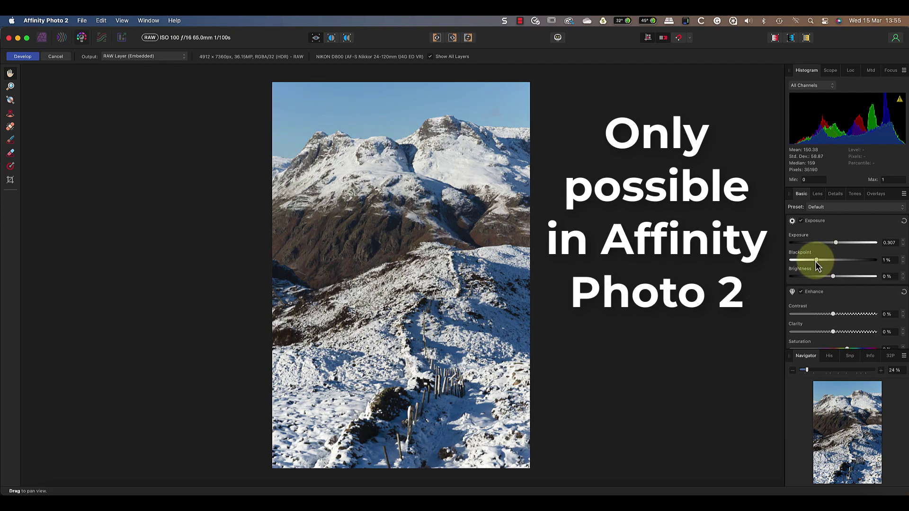